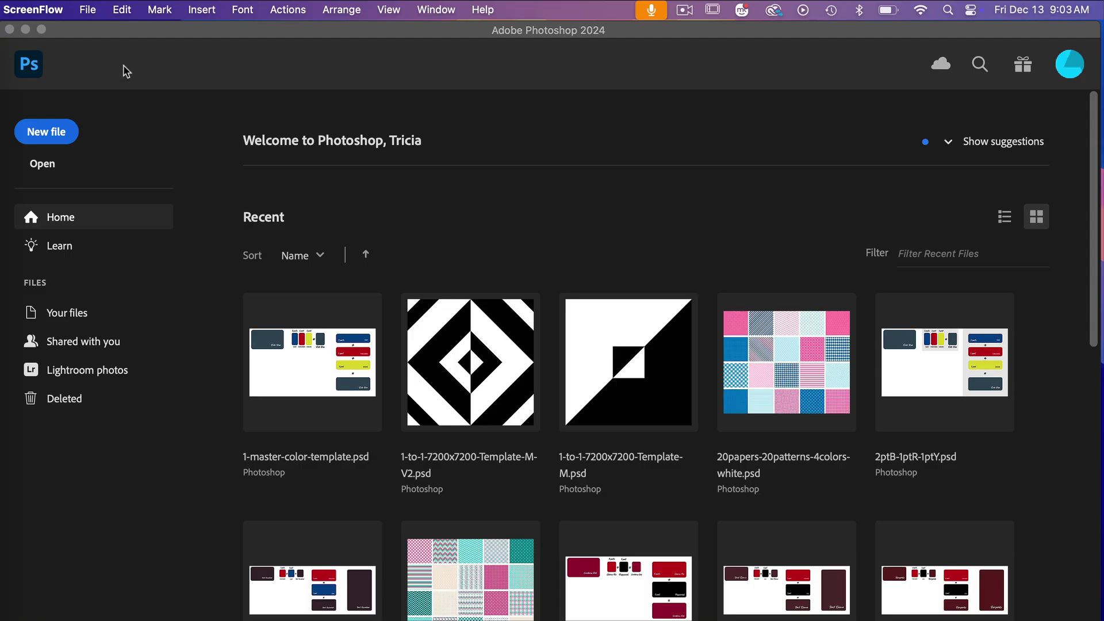
Create Untitled-1, a 1200 × 1200 px document with a Transparent background.
{"action": "left_click", "coordinate": [55, 138]}
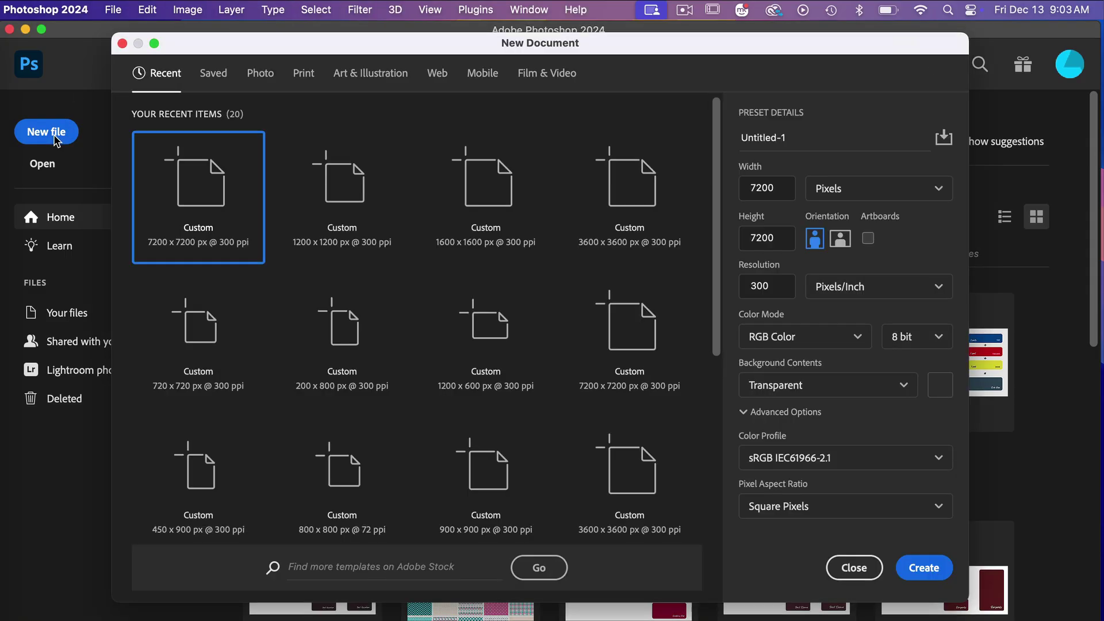
{"action": "left_click_drag", "start_coordinate": [777, 187], "coordinate": [742, 187]}
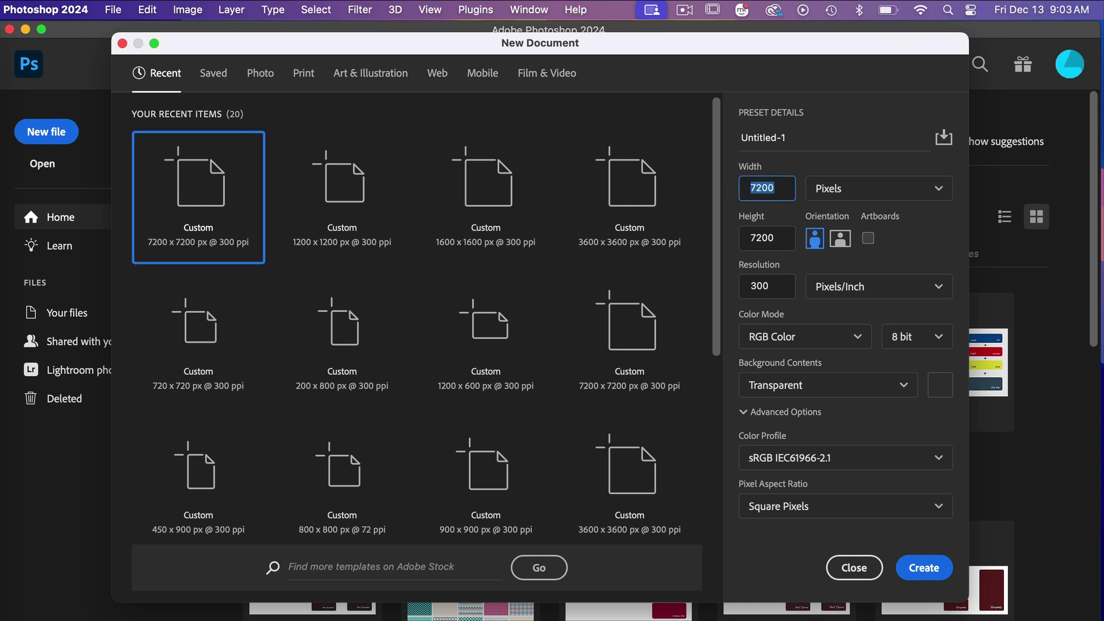
{"action": "type", "text": "1200"}
{"action": "left_click_drag", "start_coordinate": [779, 232], "coordinate": [732, 233]}
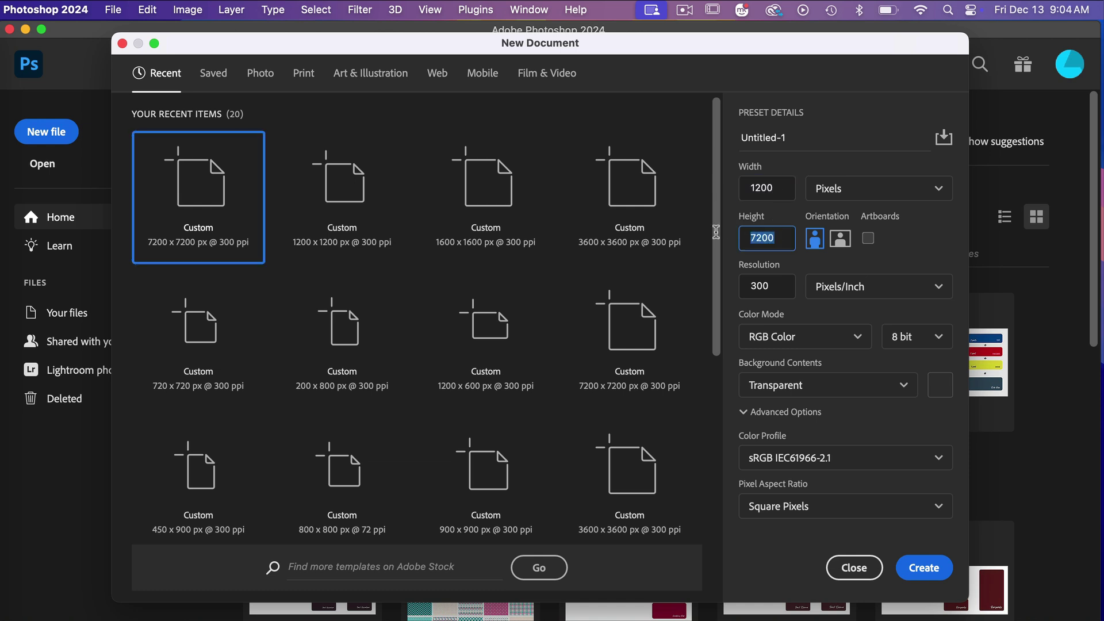
{"action": "type", "text": "12"}
{"action": "left_click", "coordinate": [924, 566]}
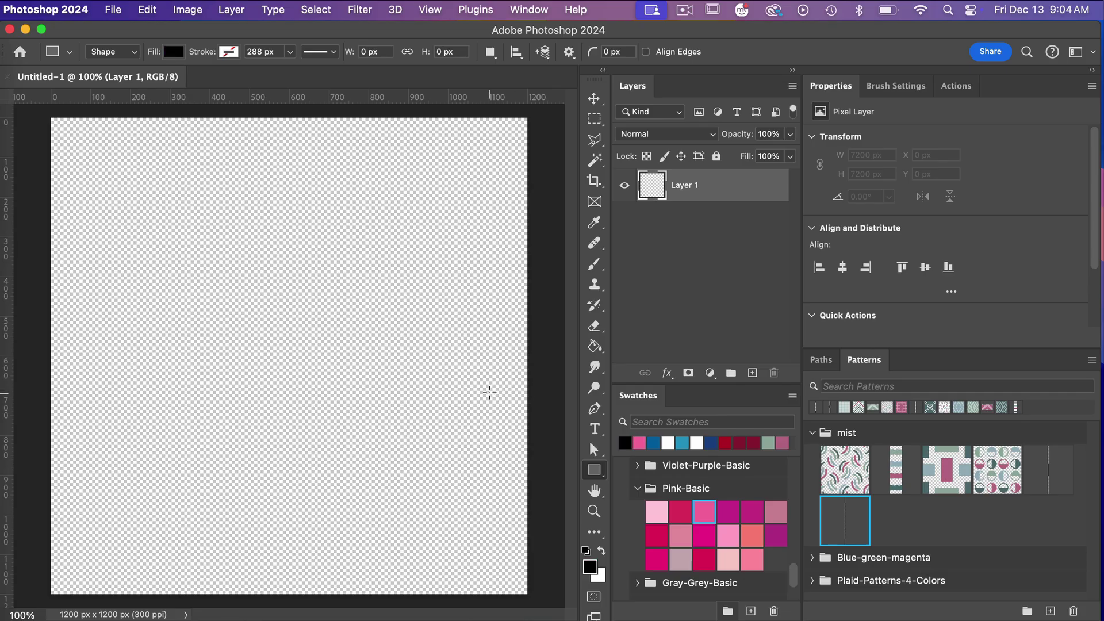
Draw a 900 × 900 px circle with the Ellipse Tool.
{"action": "left_click", "coordinate": [595, 470]}
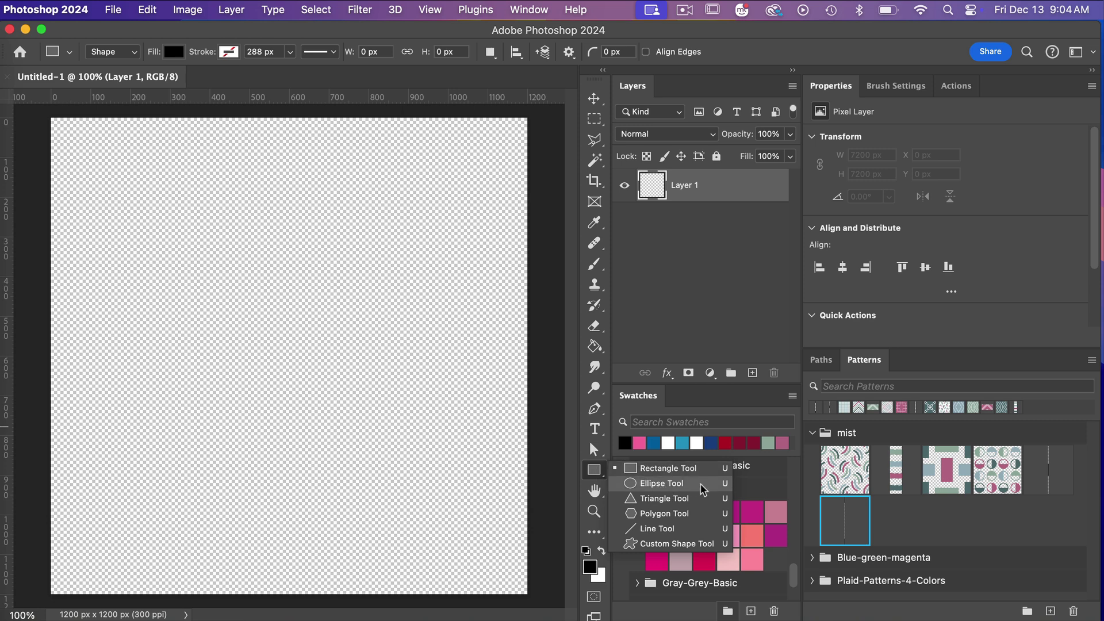
{"action": "left_click", "coordinate": [662, 484]}
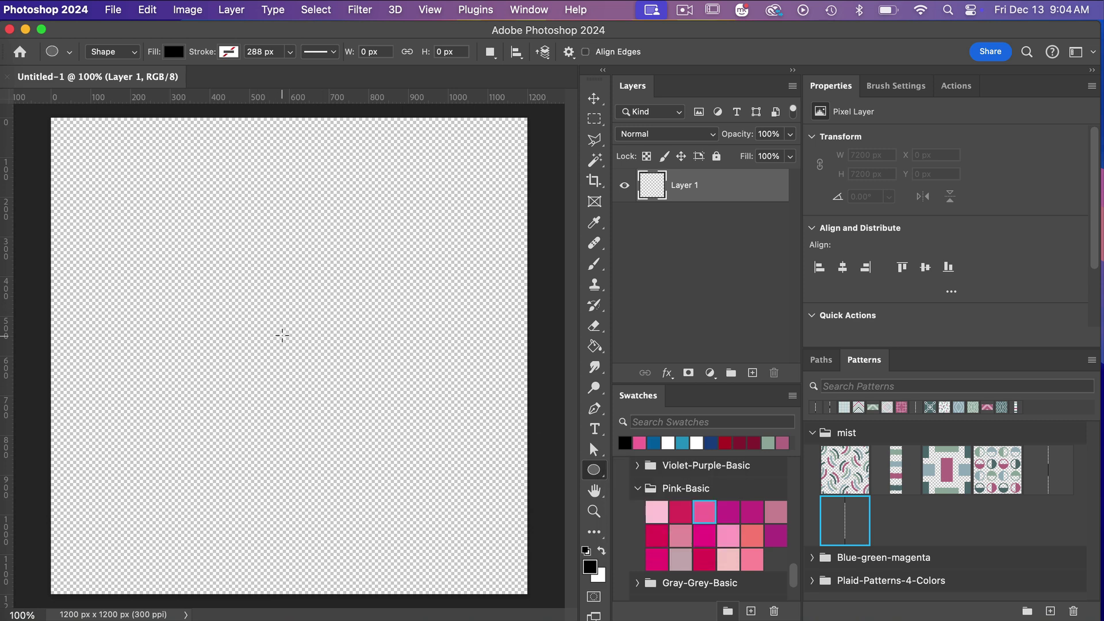
{"action": "left_click", "coordinate": [282, 335]}
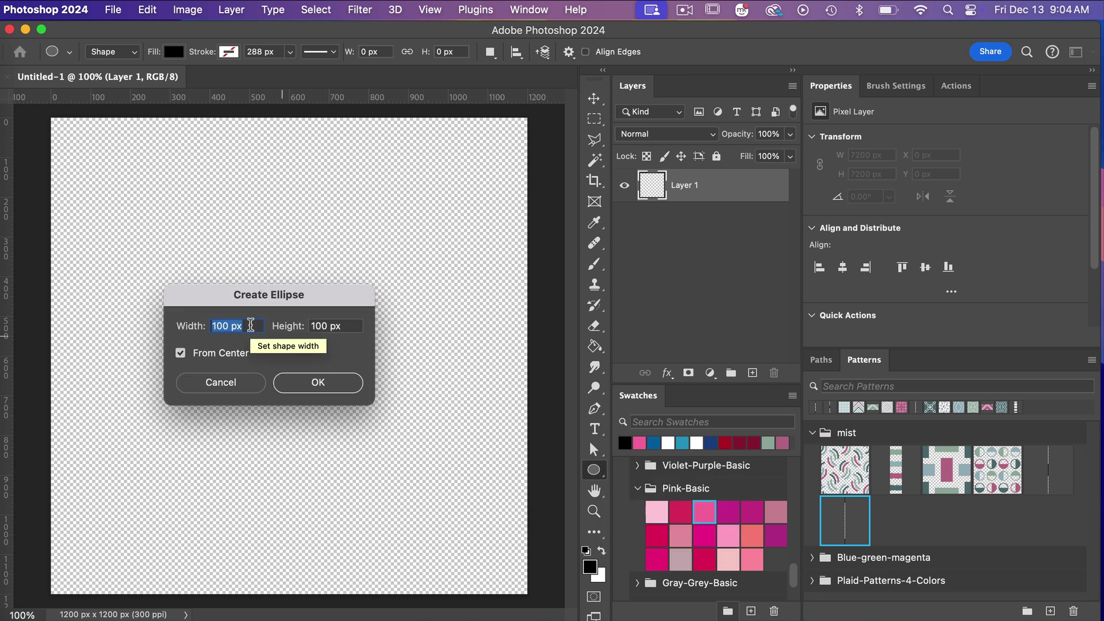
{"action": "type", "text": "900"}
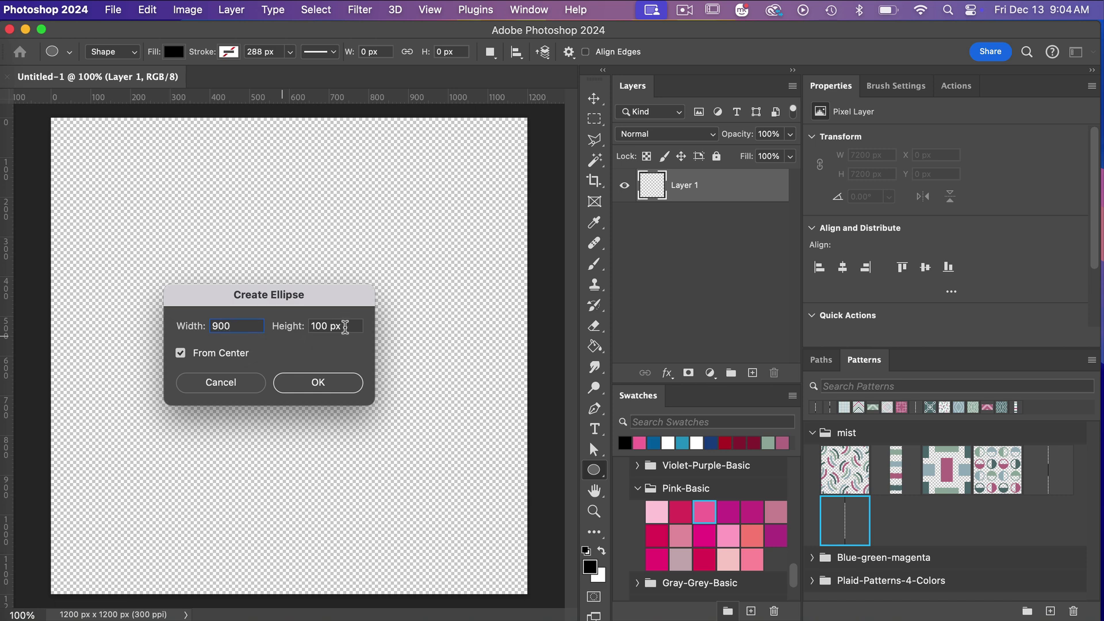
{"action": "key", "text": "Tab"}
{"action": "type", "text": "900"}
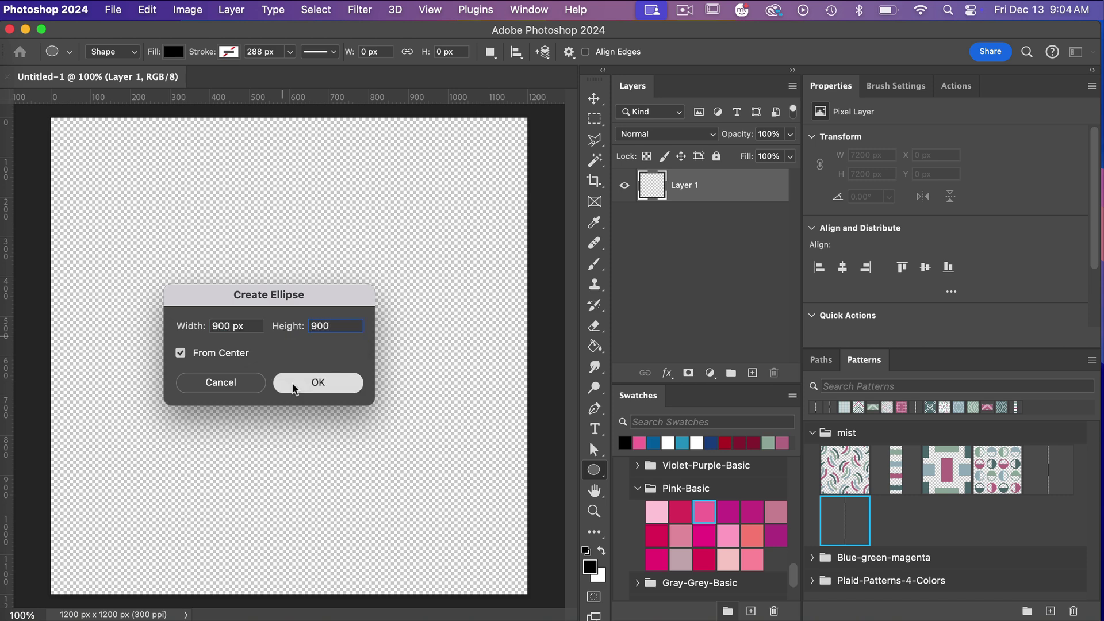
{"action": "left_click", "coordinate": [283, 382]}
Centre the circle horizontally and vertically on the canvas.
{"action": "left_click", "coordinate": [517, 55]}
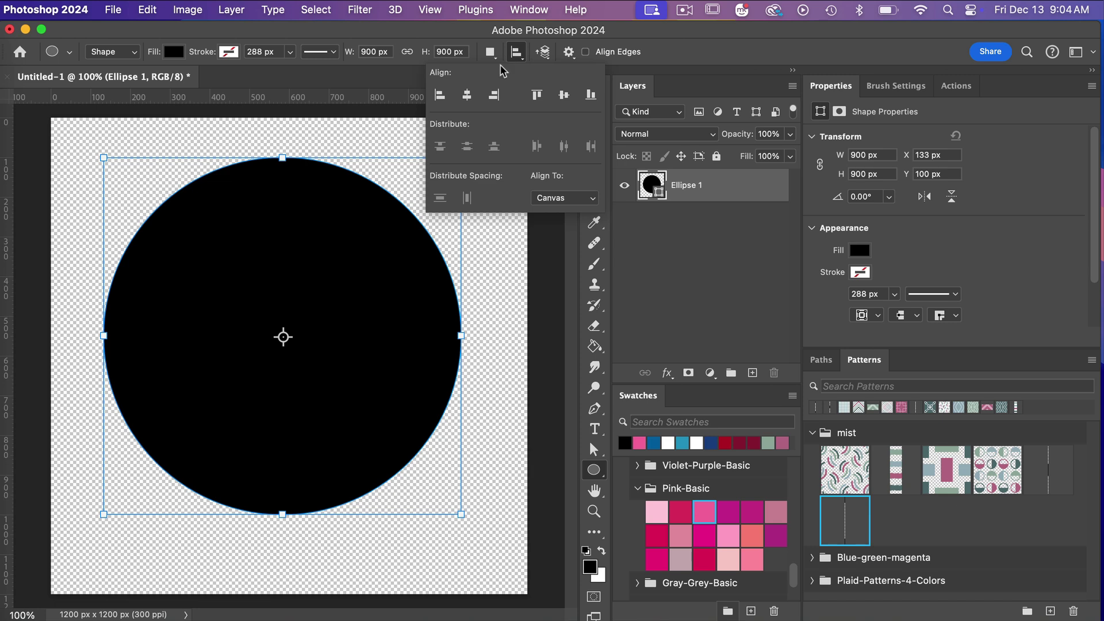
{"action": "left_click", "coordinate": [467, 97]}
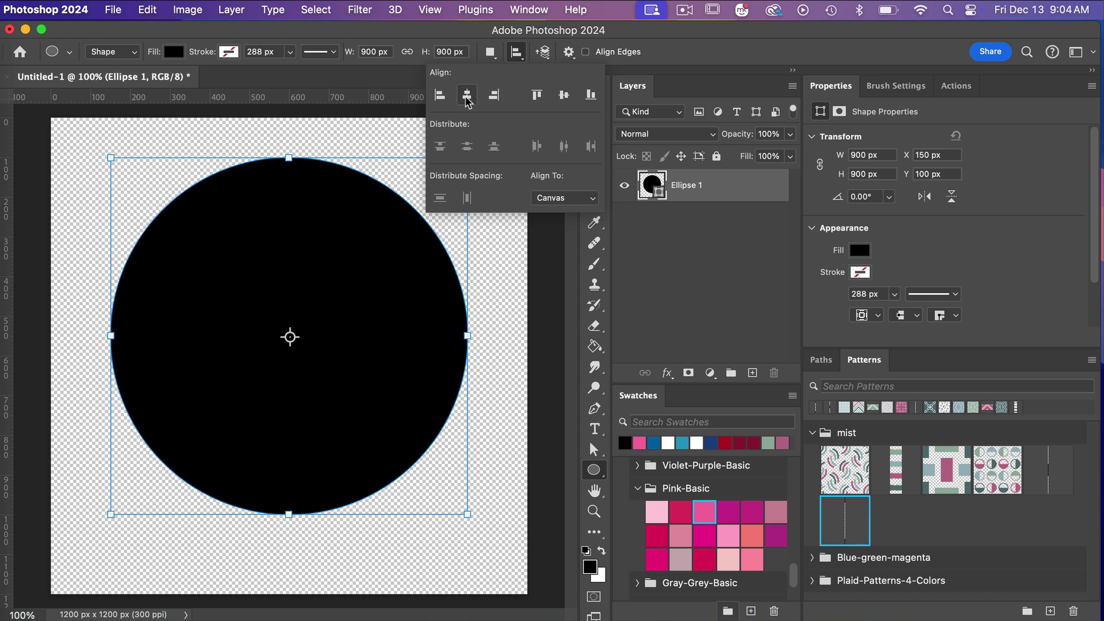
{"action": "left_click", "coordinate": [564, 95]}
{"action": "left_click", "coordinate": [499, 157]}
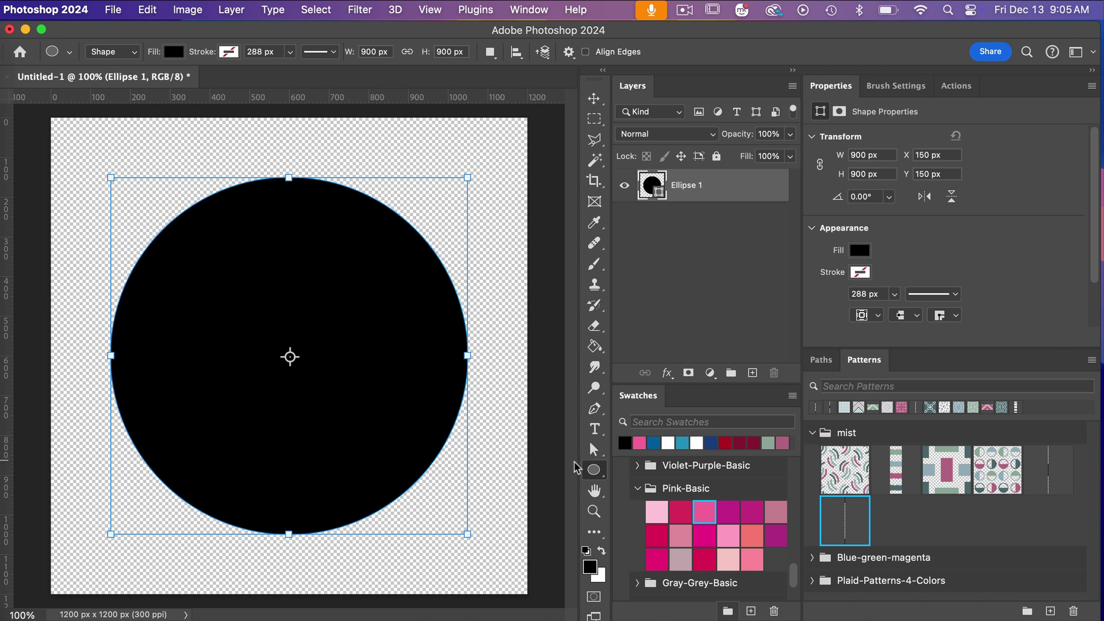
Draw a 1200 × 600 px rectangle with the Rectangle Tool.
{"action": "left_click_drag", "start_coordinate": [594, 472], "coordinate": [665, 476]}
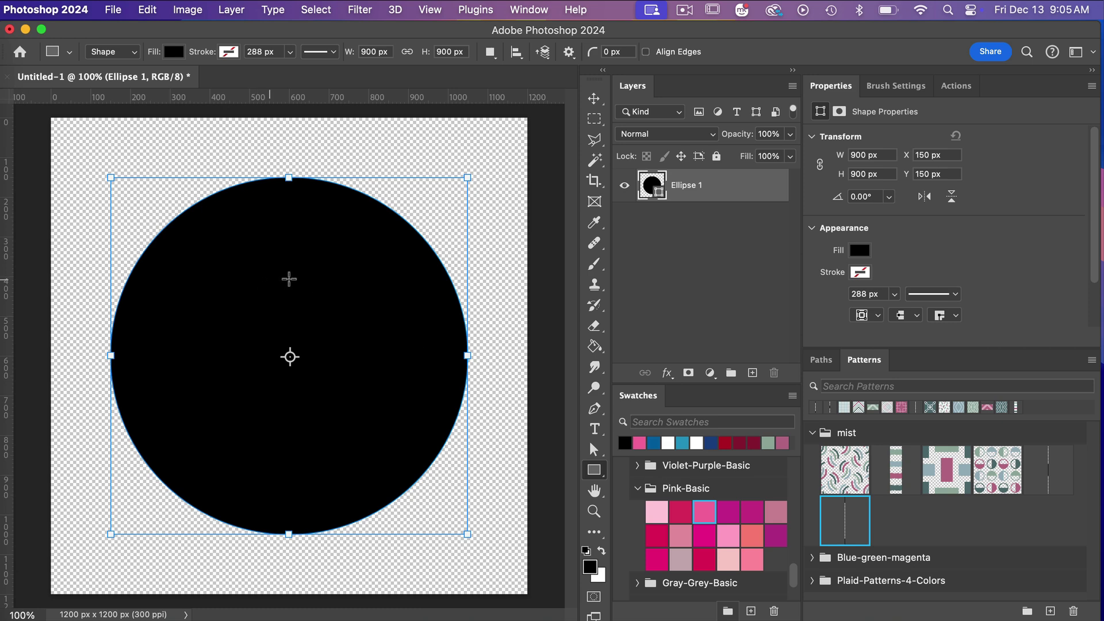
{"action": "left_click", "coordinate": [300, 283]}
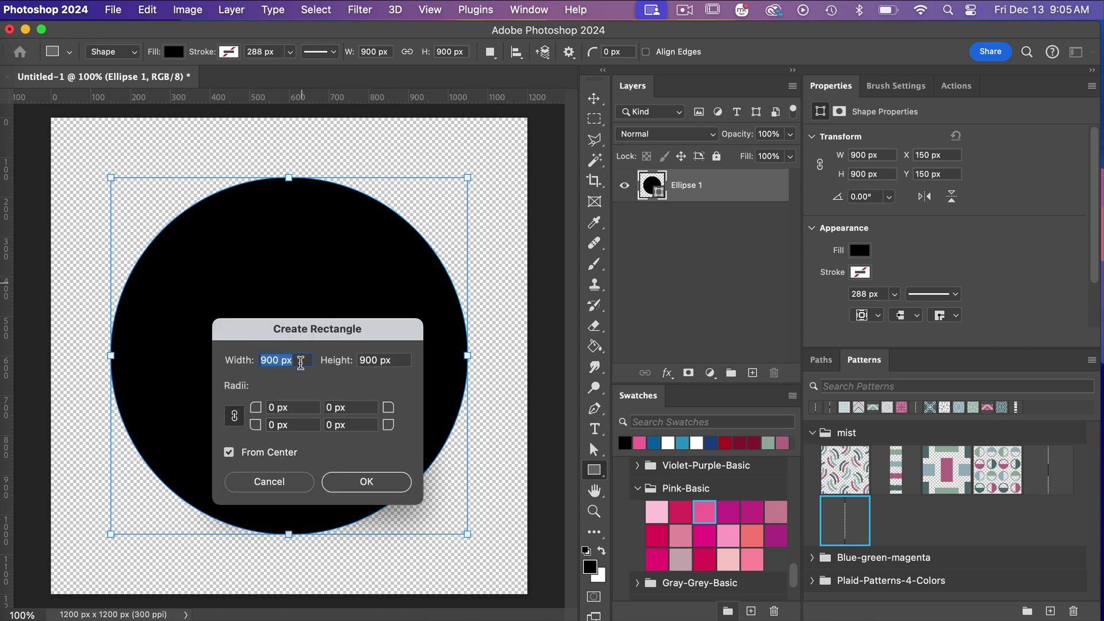
{"action": "type", "text": "1"}
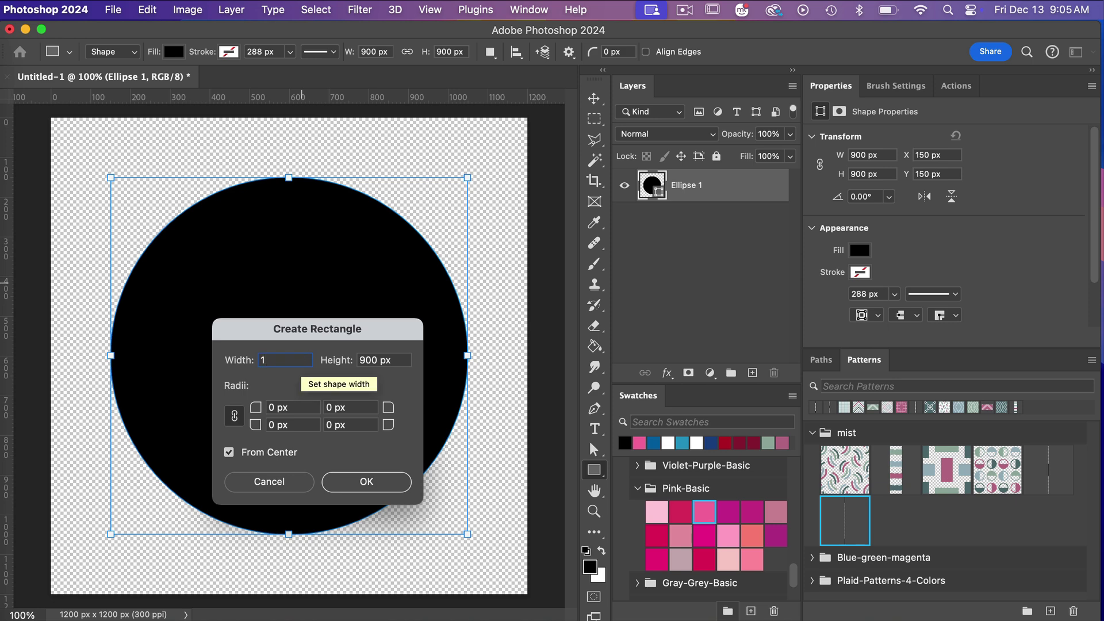
{"action": "type", "text": "200"}
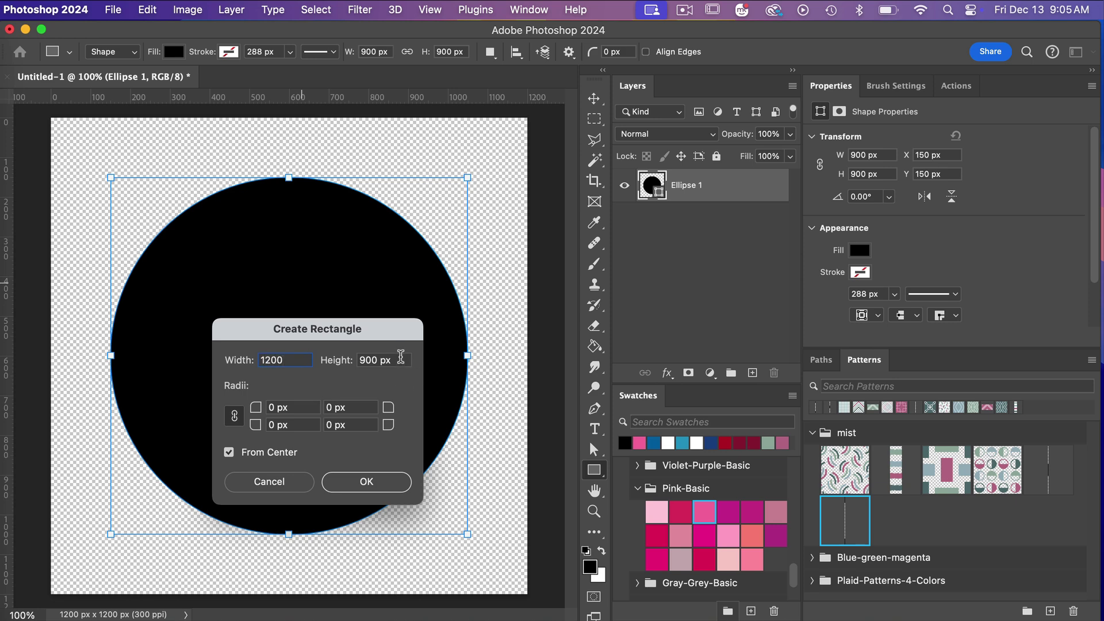
{"action": "key", "text": "Tab"}
{"action": "type", "text": "6"}
{"action": "left_click", "coordinate": [374, 481]}
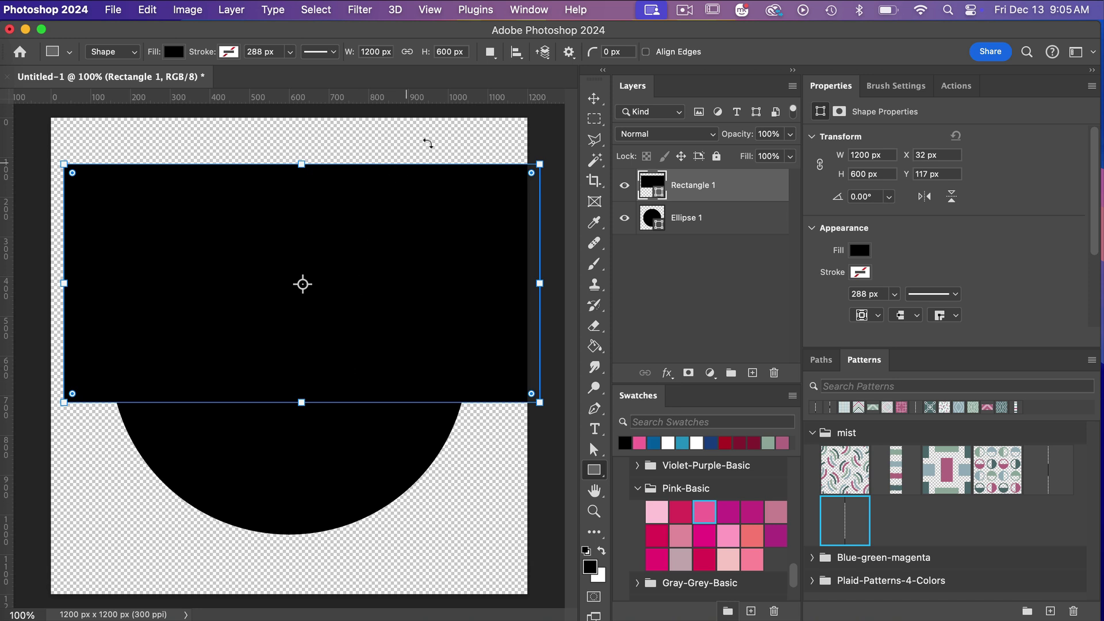
Align the rectangle to the canvas top edge and horizontal centre.
{"action": "left_click", "coordinate": [516, 52]}
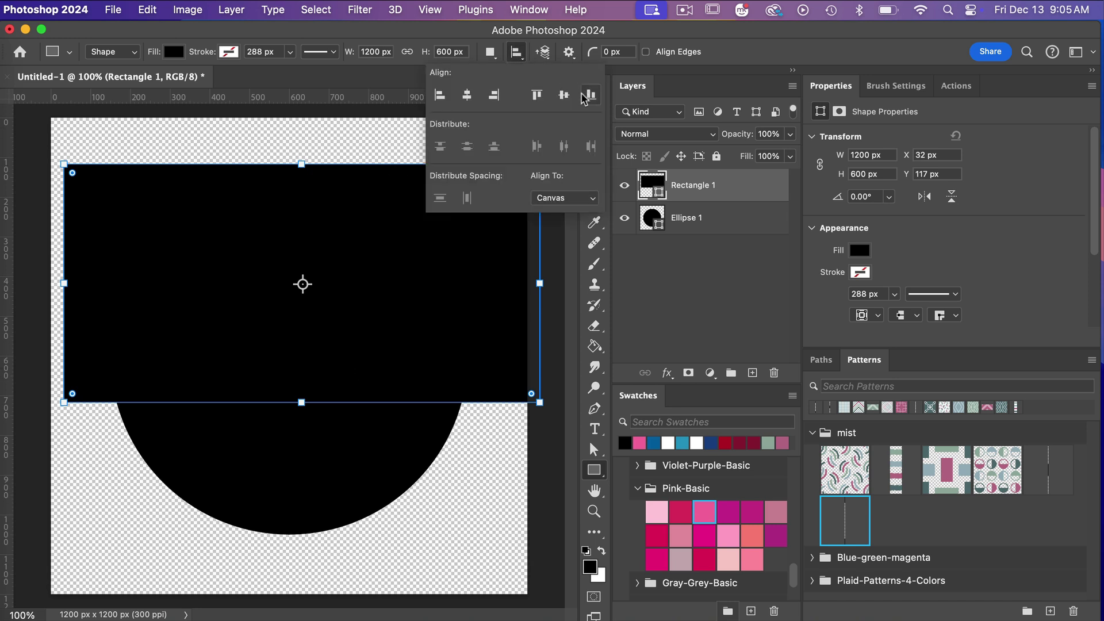
{"action": "left_click", "coordinate": [537, 94]}
{"action": "left_click", "coordinate": [467, 97]}
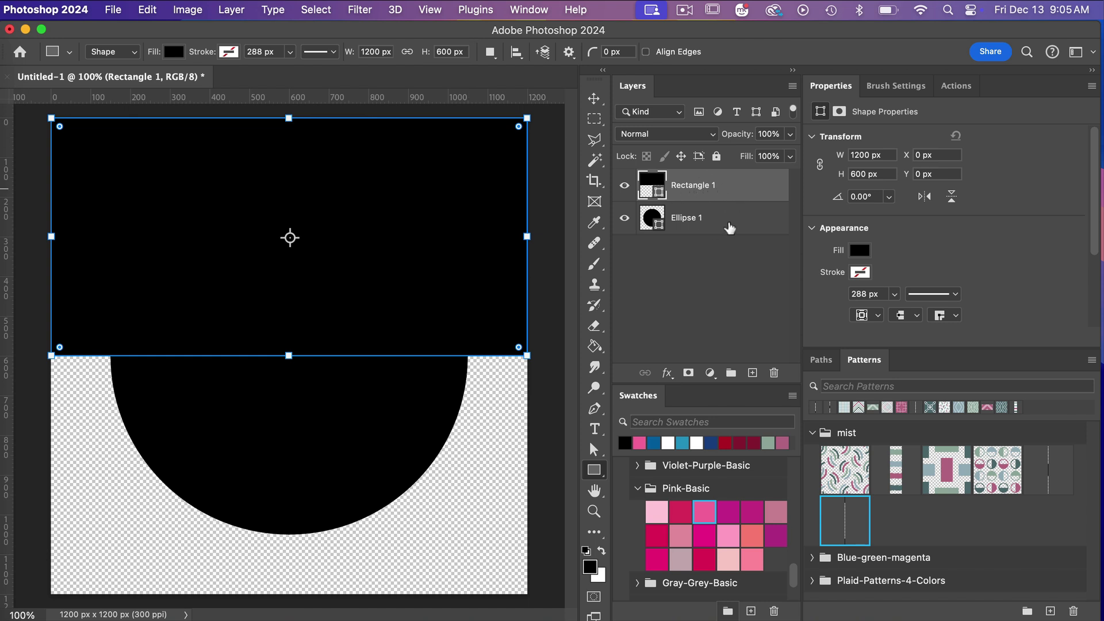
Select both shape layers and apply Combine Shapes > Subtract Front Shape.
{"action": "left_click", "coordinate": [723, 224], "text": "shift"}
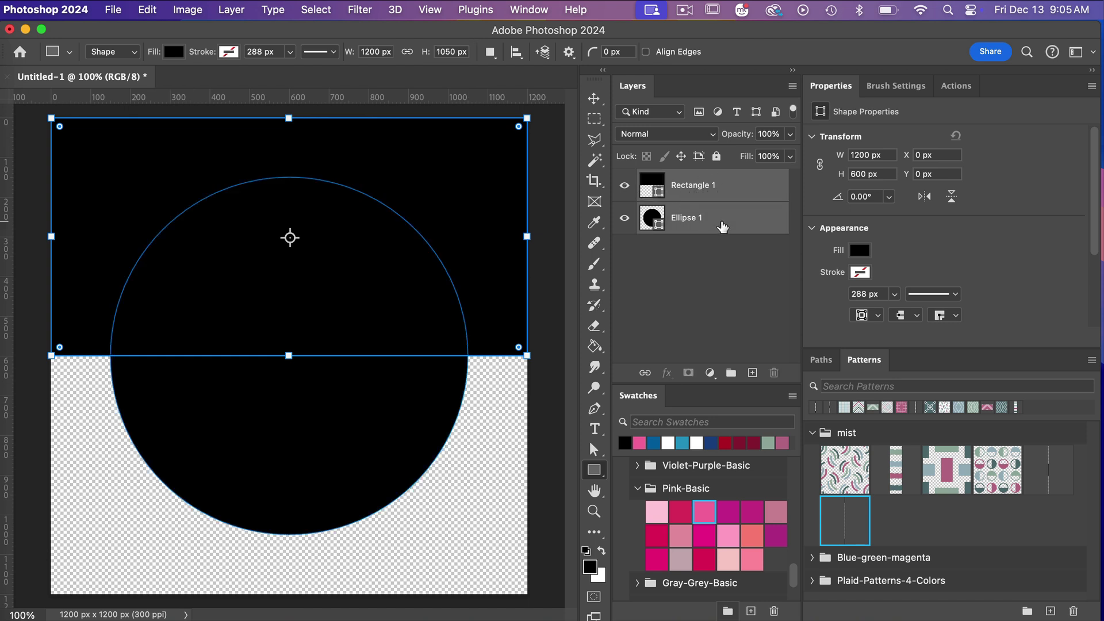
{"action": "left_click", "coordinate": [231, 14]}
{"action": "mouse_move", "coordinate": [296, 503]}
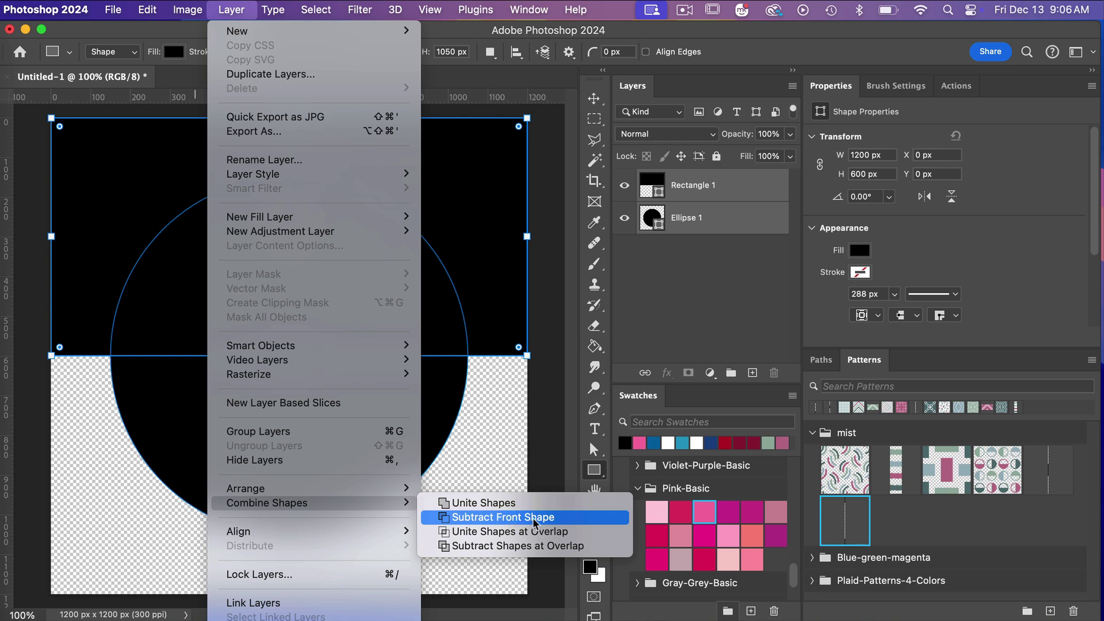
{"action": "left_click", "coordinate": [561, 525]}
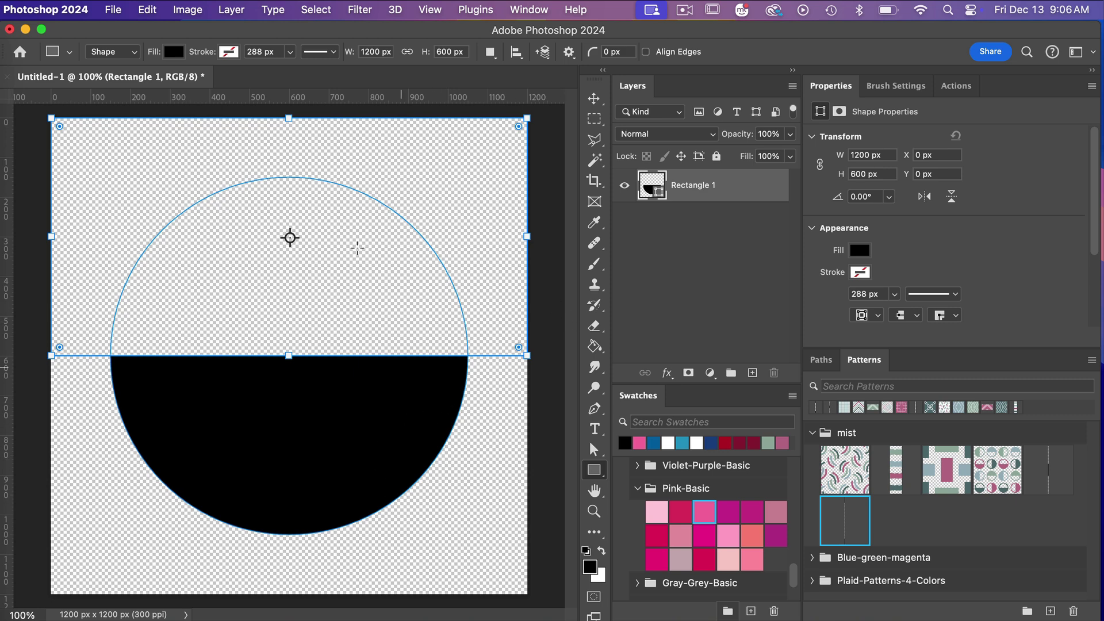
Give the half circle No Color fill and a 20 px black stroke, then deselect it.
{"action": "left_click", "coordinate": [175, 52]}
{"action": "left_click", "coordinate": [80, 82]}
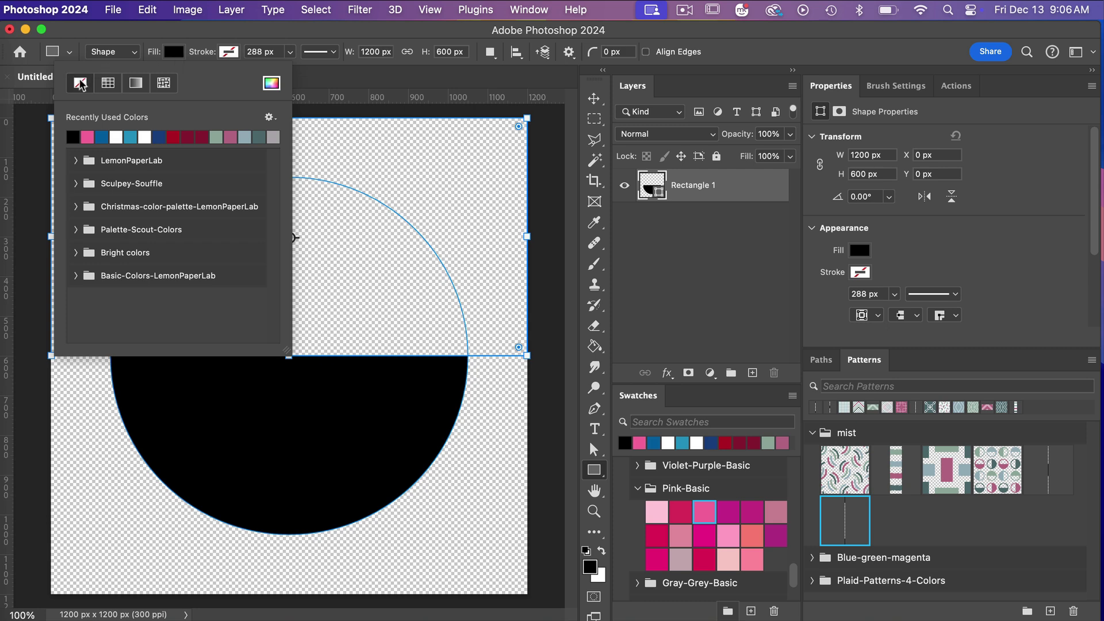
{"action": "left_click", "coordinate": [229, 52]}
{"action": "left_click", "coordinate": [129, 136]}
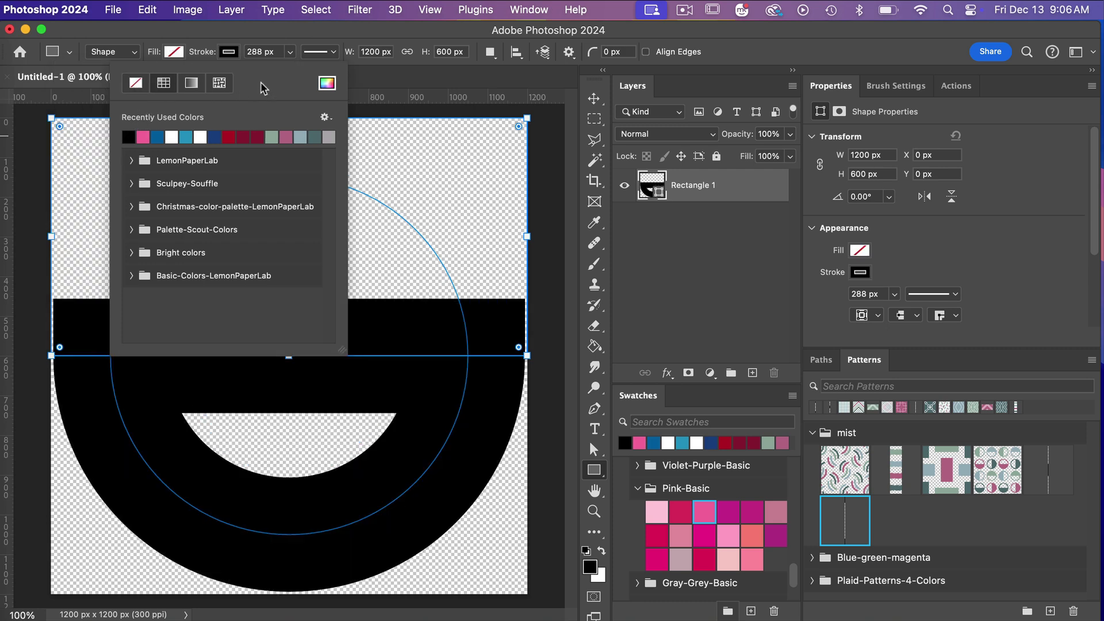
{"action": "left_click", "coordinate": [252, 53]}
{"action": "type", "text": "20"}
{"action": "key", "text": "Return"}
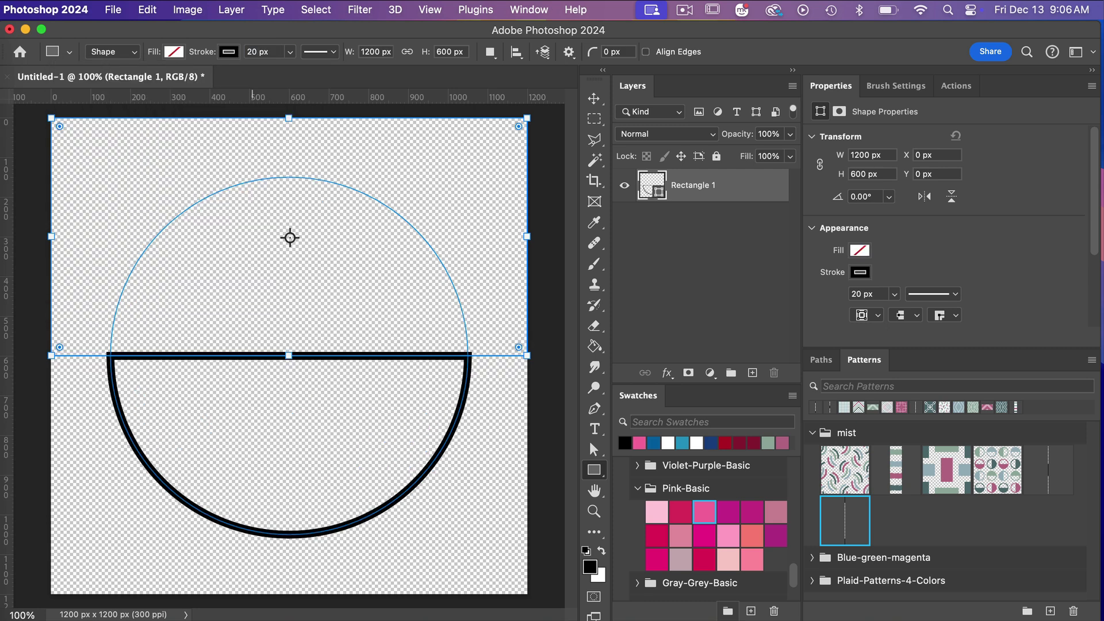
{"action": "left_click", "coordinate": [594, 99]}
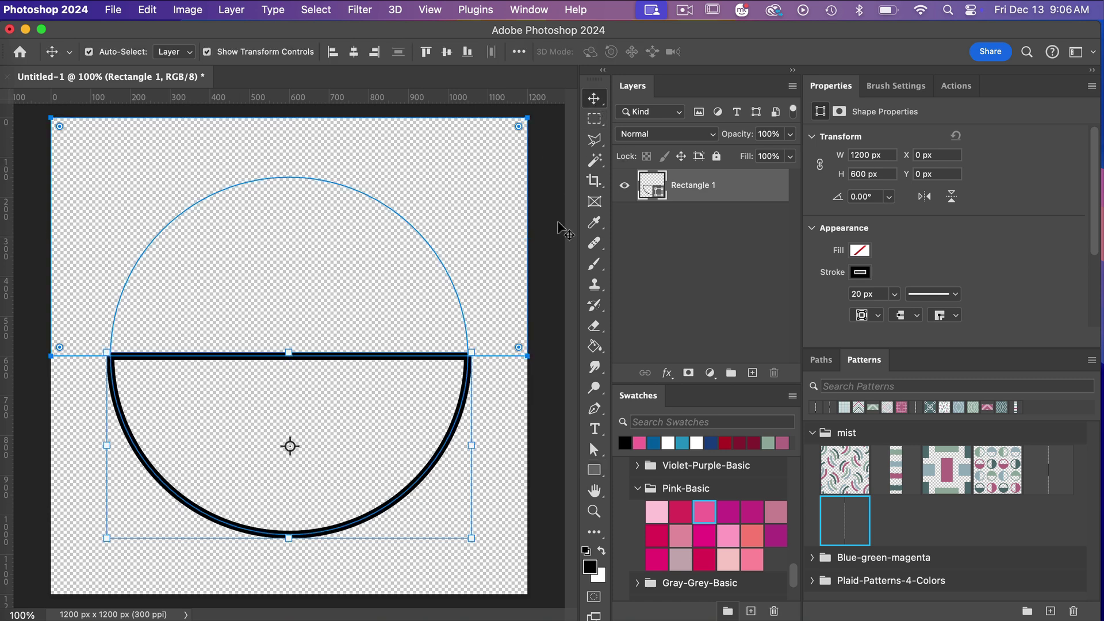
{"action": "left_click", "coordinate": [548, 271]}
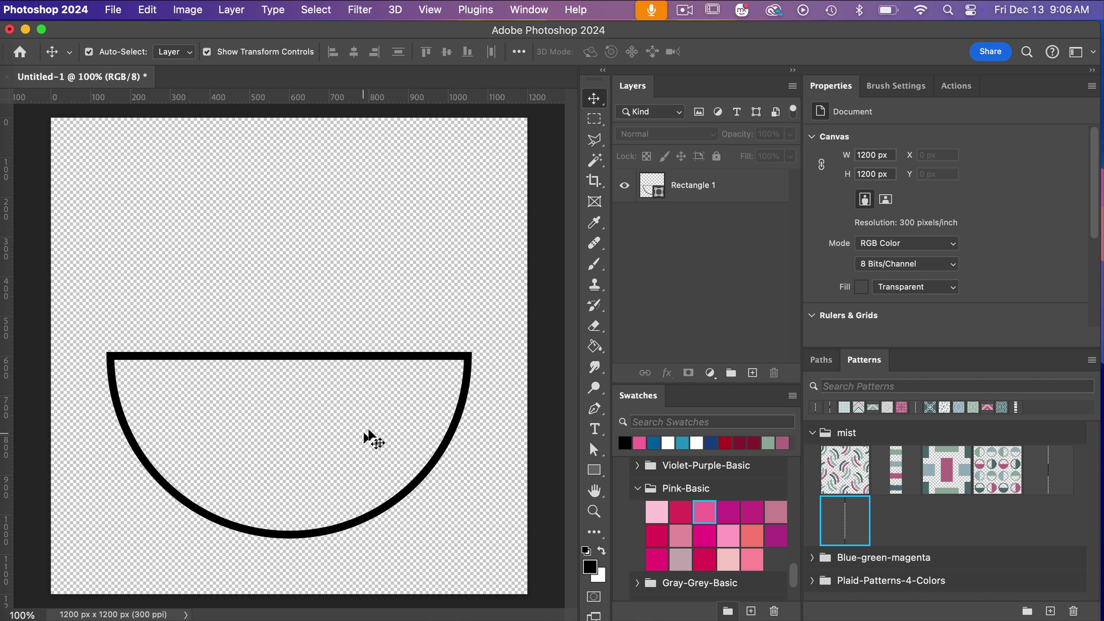
Add empty Layer 1, hide Rectangle 1, and create an 8-column, 8-row guide layout.
{"action": "left_click", "coordinate": [748, 373]}
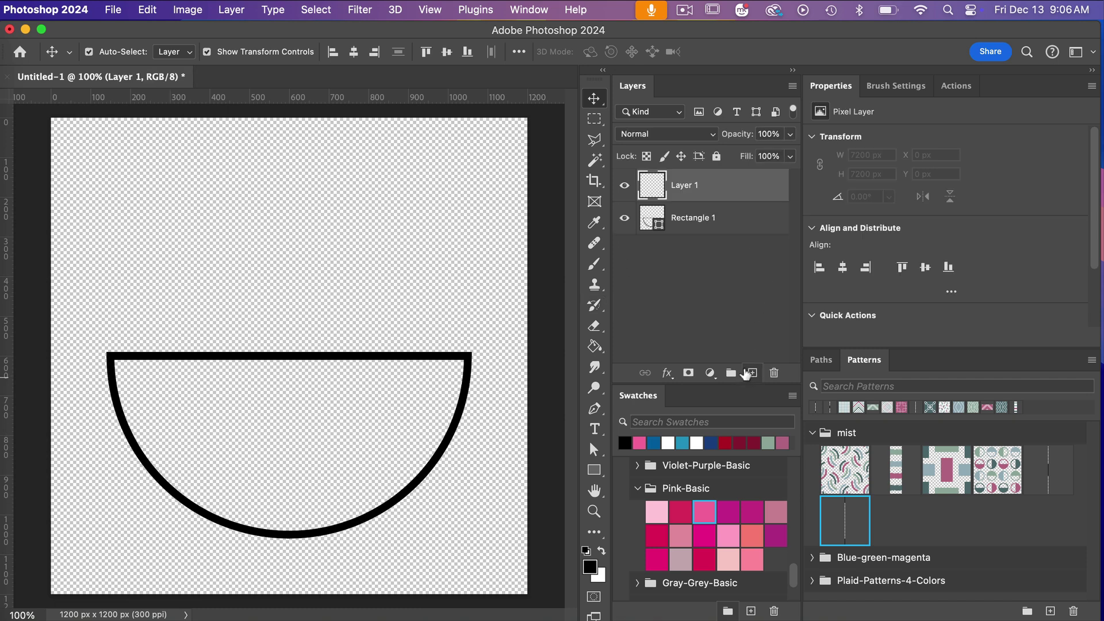
{"action": "left_click", "coordinate": [625, 218]}
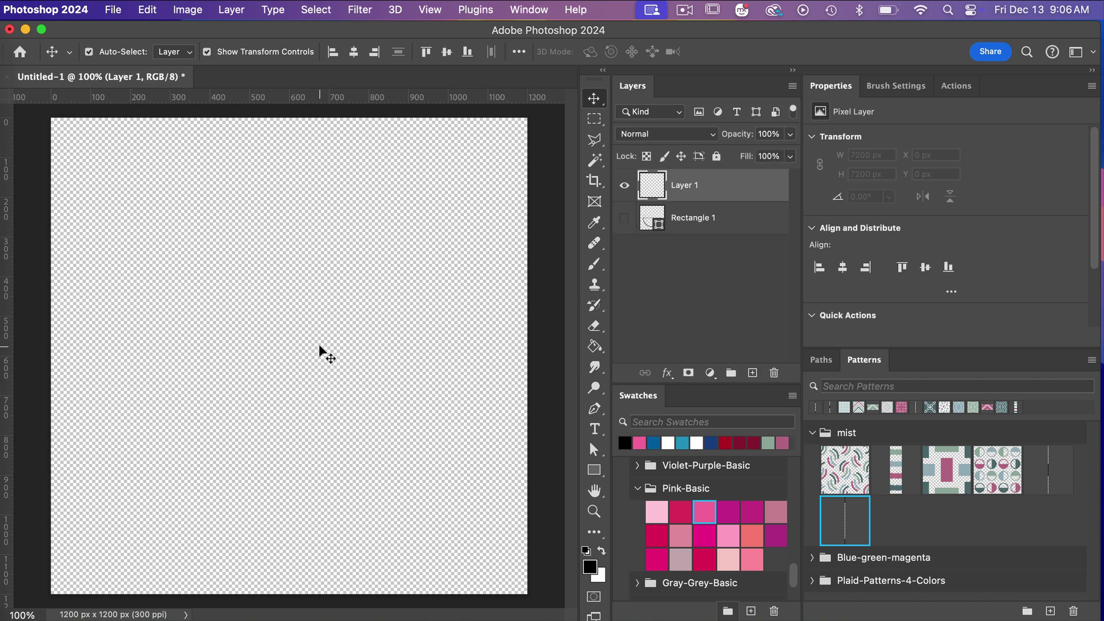
{"action": "left_click", "coordinate": [432, 10]}
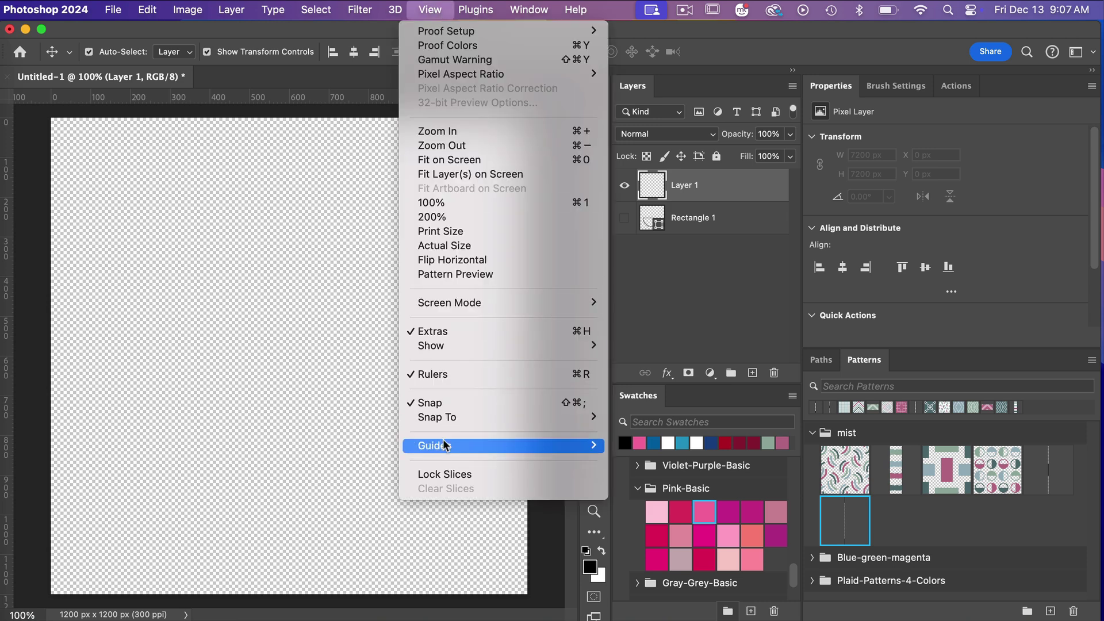
{"action": "mouse_move", "coordinate": [443, 439]}
{"action": "left_click", "coordinate": [662, 545]}
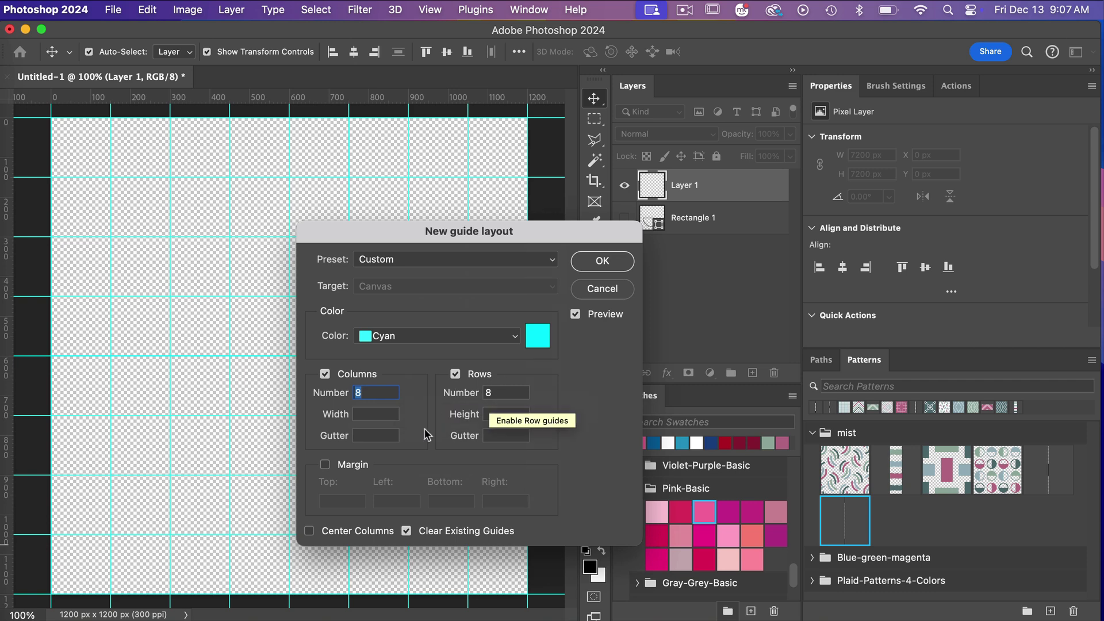
{"action": "left_click", "coordinate": [602, 261]}
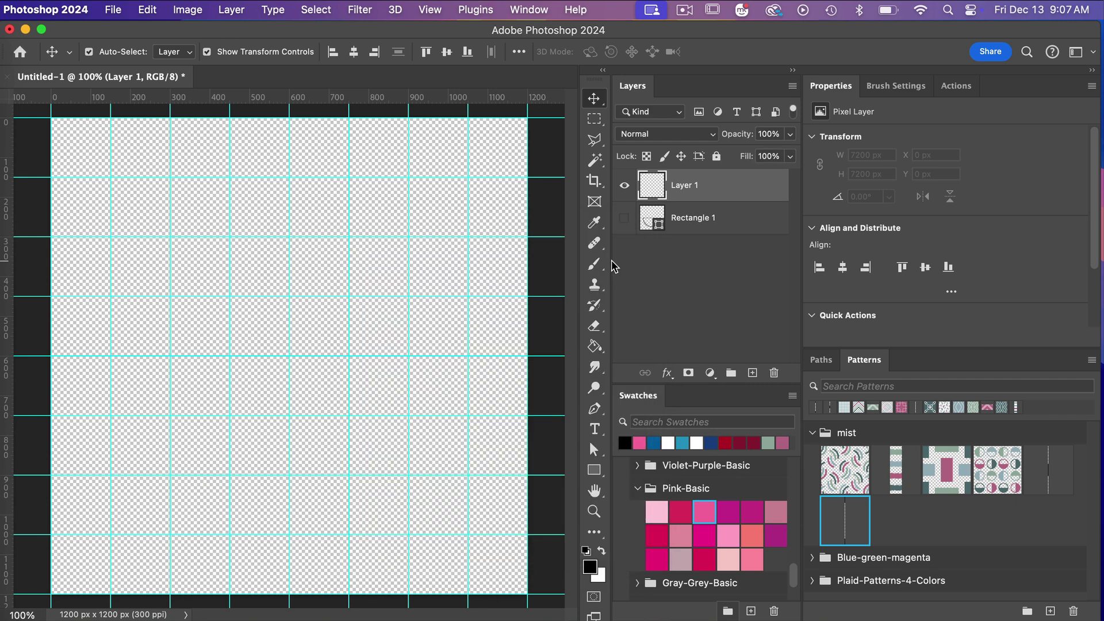
Pen a closed triangle from the middle guide's two ends down to a point below centre.
{"action": "left_click", "coordinate": [595, 409]}
{"action": "right_click", "coordinate": [596, 412]}
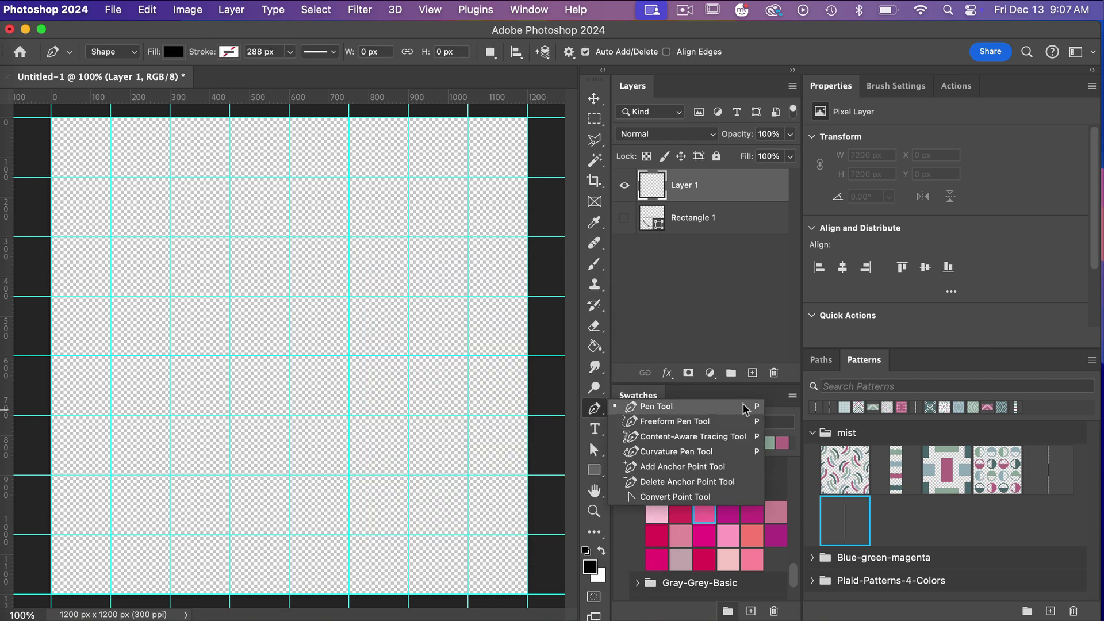
{"action": "left_click", "coordinate": [601, 413]}
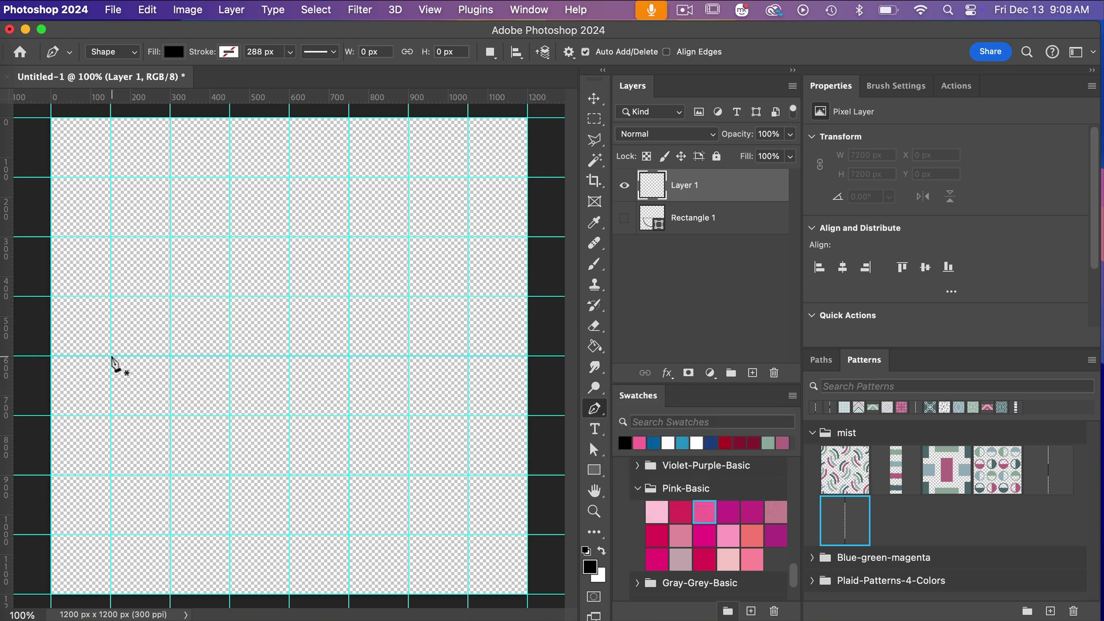
{"action": "left_click", "coordinate": [113, 358]}
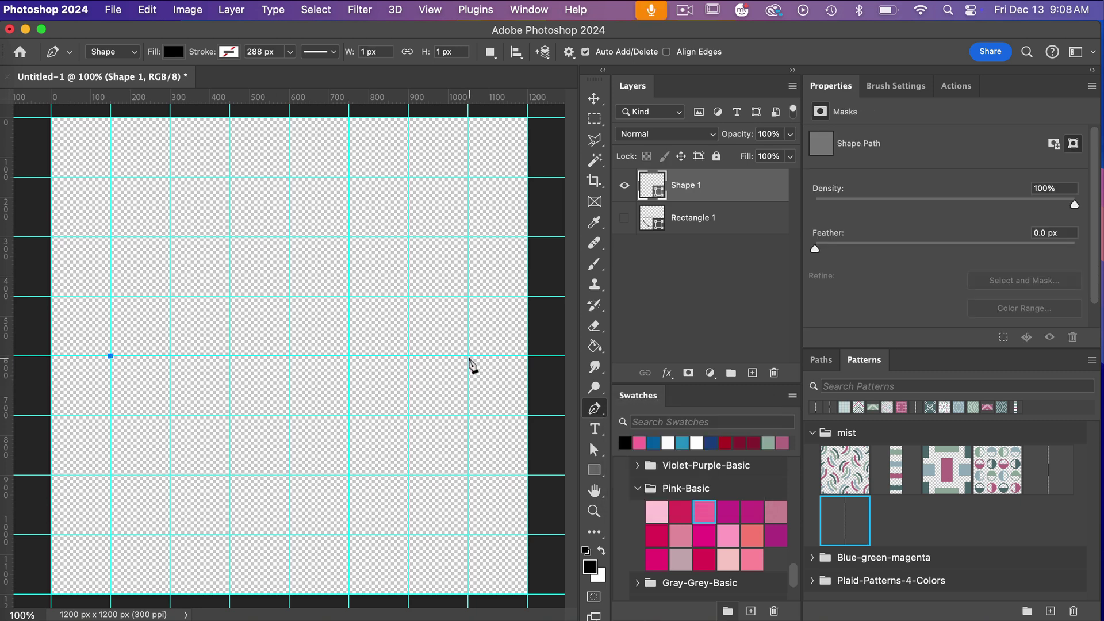
{"action": "left_click", "coordinate": [468, 356]}
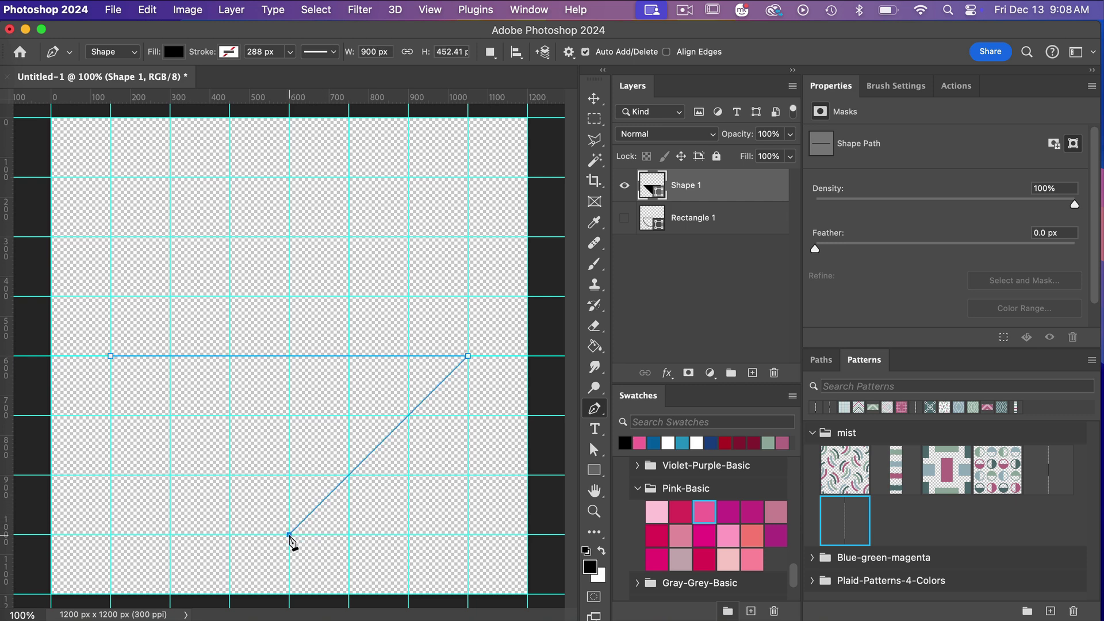
{"action": "left_click", "coordinate": [289, 535]}
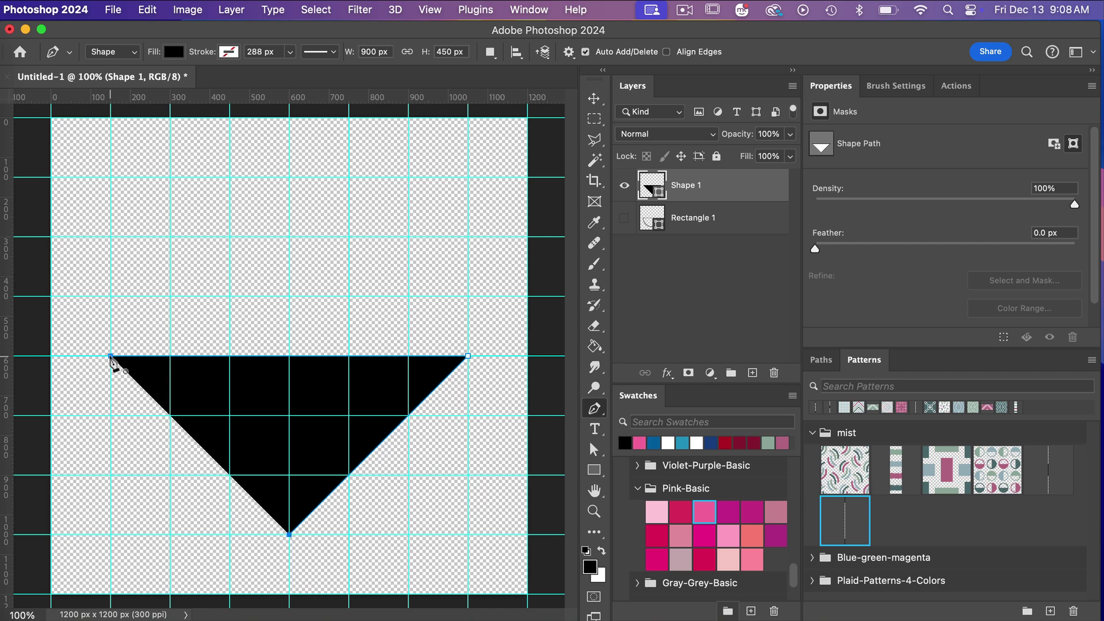
{"action": "left_click", "coordinate": [111, 358]}
Smooth the triangle's bottom anchor with the Curvature Pen Tool into a 900 × 450 px half circle.
{"action": "right_click", "coordinate": [599, 412]}
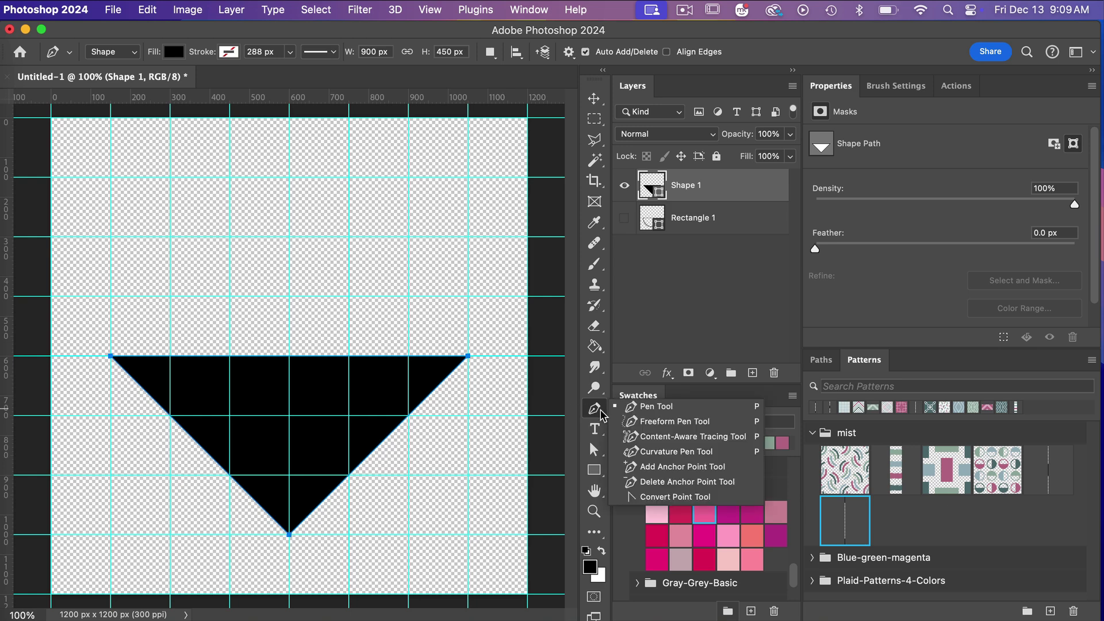
{"action": "left_click", "coordinate": [659, 454]}
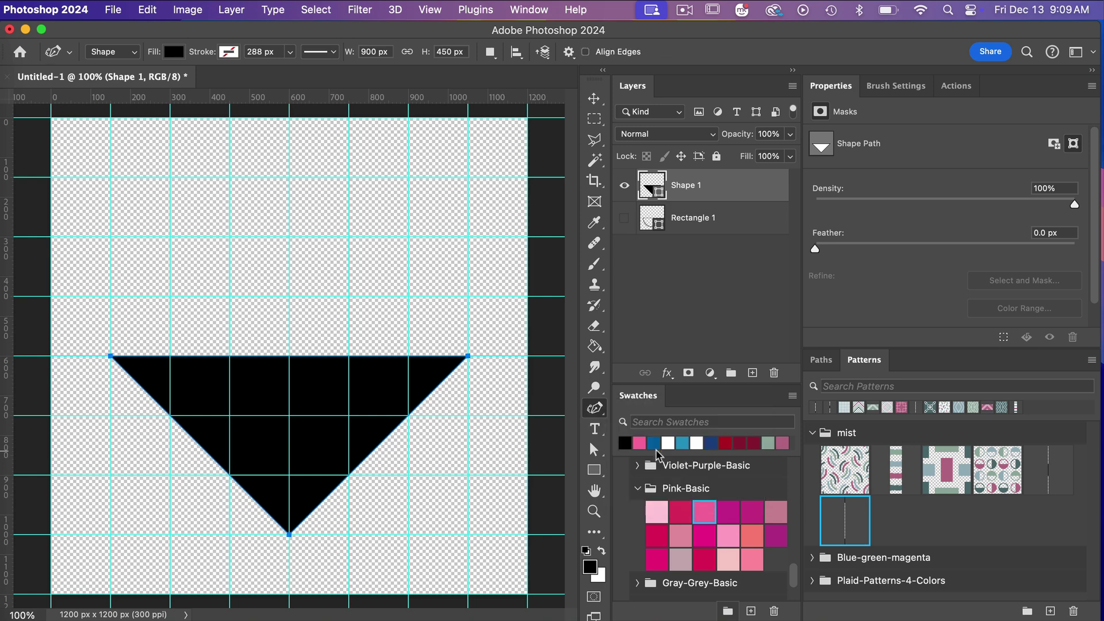
{"action": "double_click", "coordinate": [289, 535]}
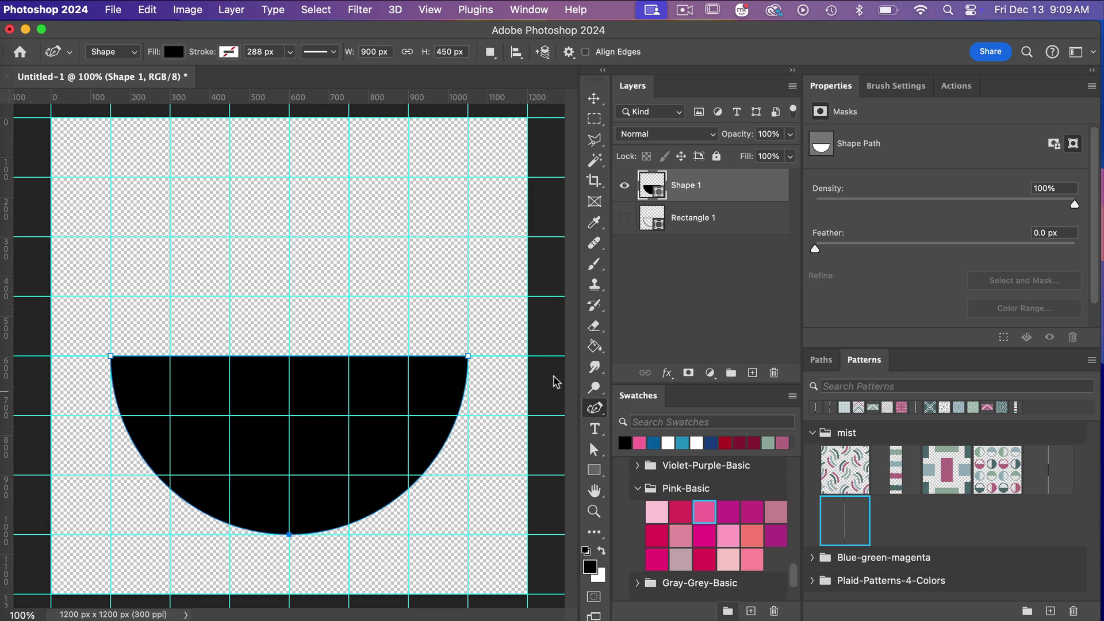
Give Shape 1 No Color fill and a 20 px black stroke.
{"action": "left_click", "coordinate": [172, 53]}
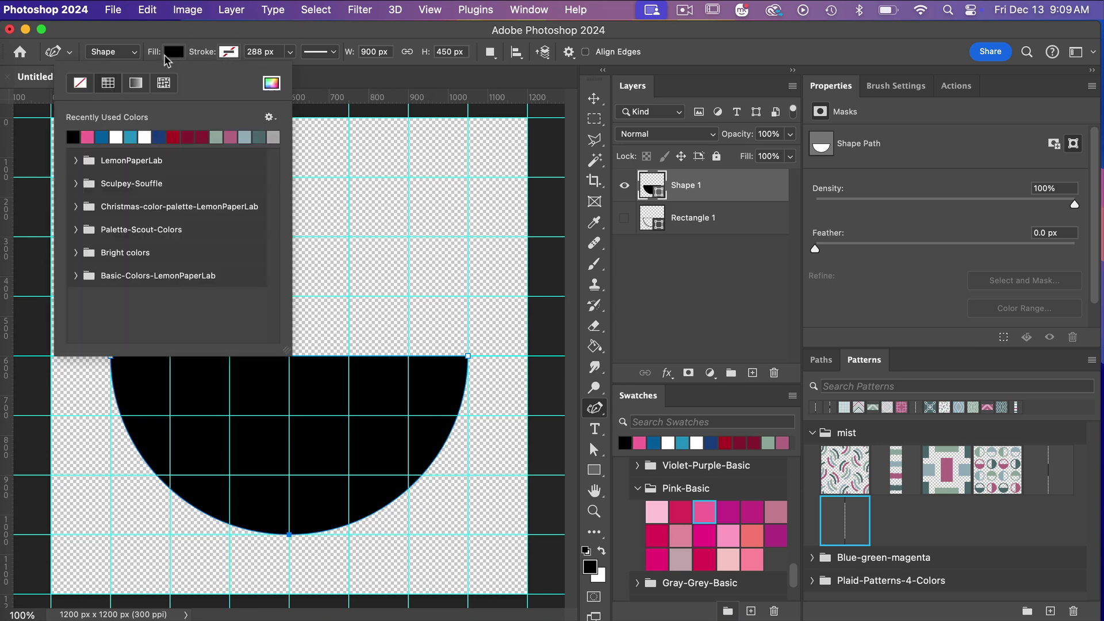
{"action": "left_click", "coordinate": [80, 82]}
{"action": "left_click", "coordinate": [228, 52]}
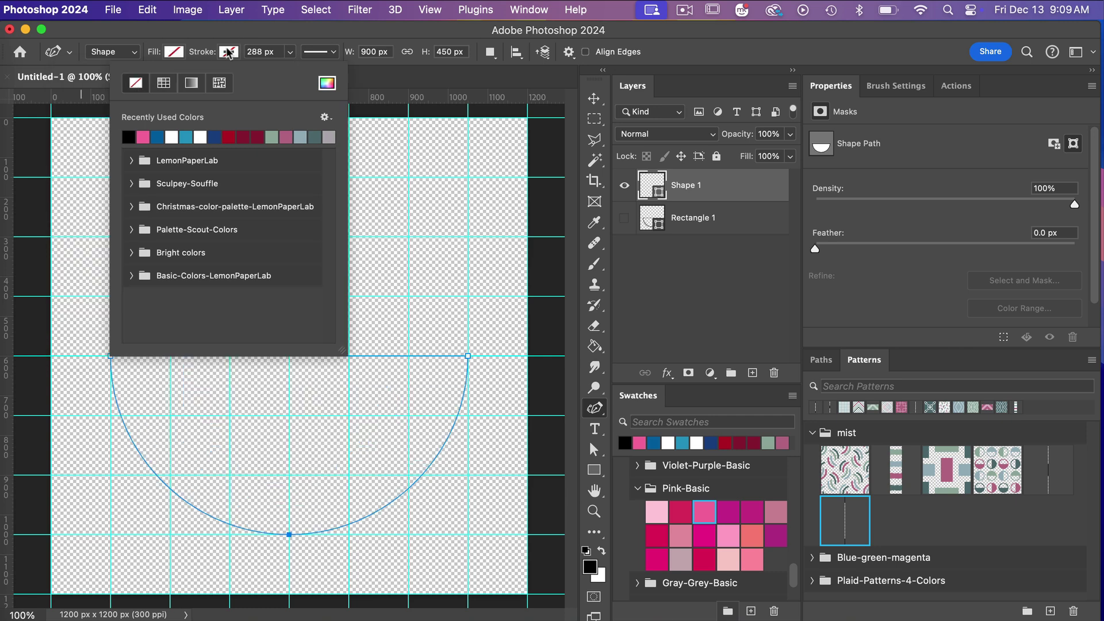
{"action": "left_click", "coordinate": [128, 137]}
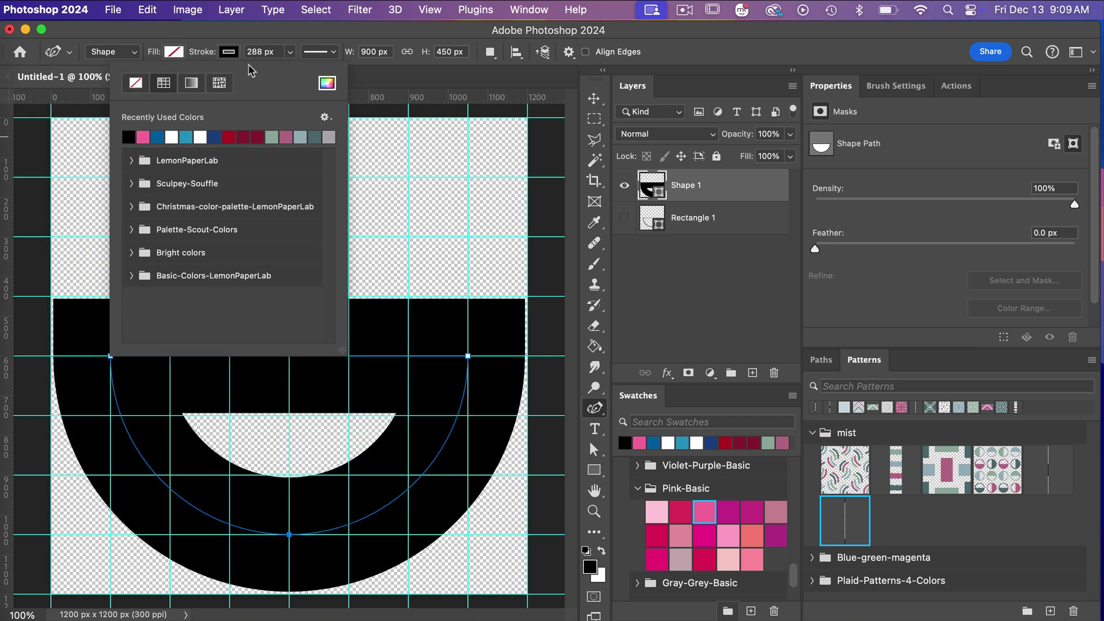
{"action": "left_click", "coordinate": [263, 55]}
{"action": "left_click", "coordinate": [268, 54]}
{"action": "type", "text": "20"}
{"action": "key", "text": "Return"}
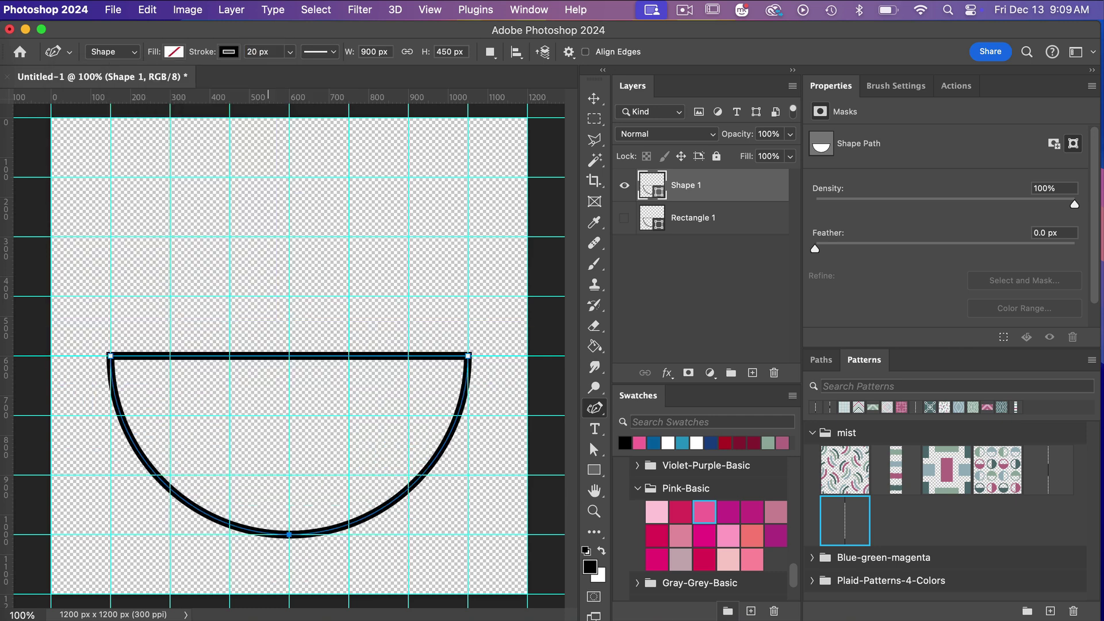